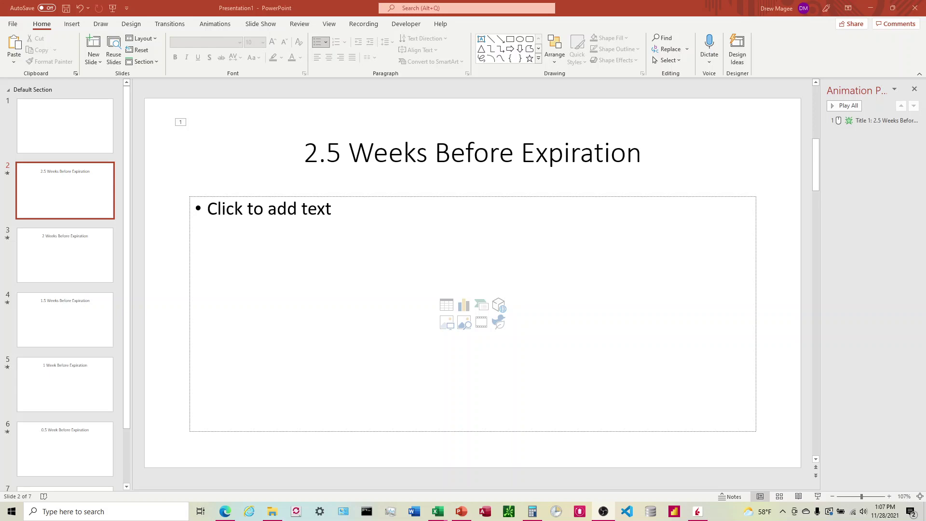
Switch to the Simplified.xlsm Excel window showing the Outside-The-Money % chart
key("alt+Tab")
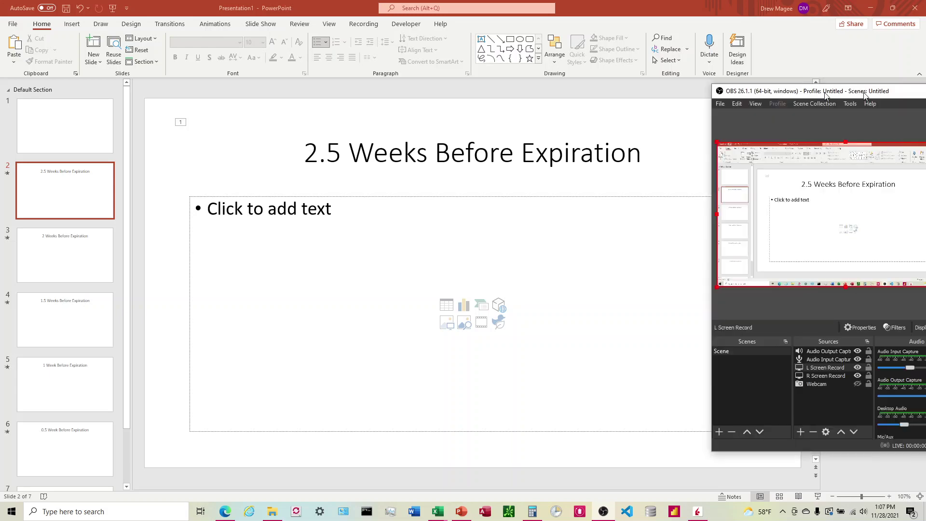
left_click(314, 396)
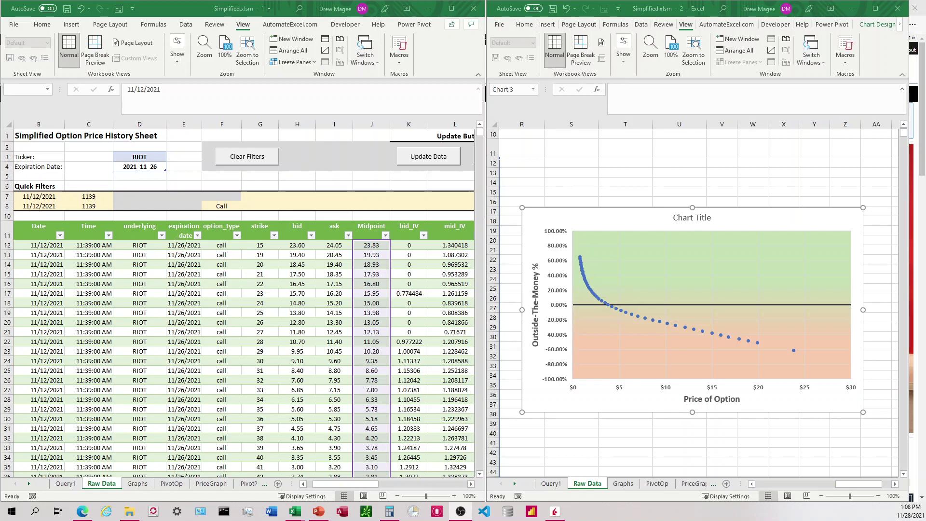
Return to PowerPoint's empty slide 2, '2.5 Weeks Before Expiration'
key("alt+Tab")
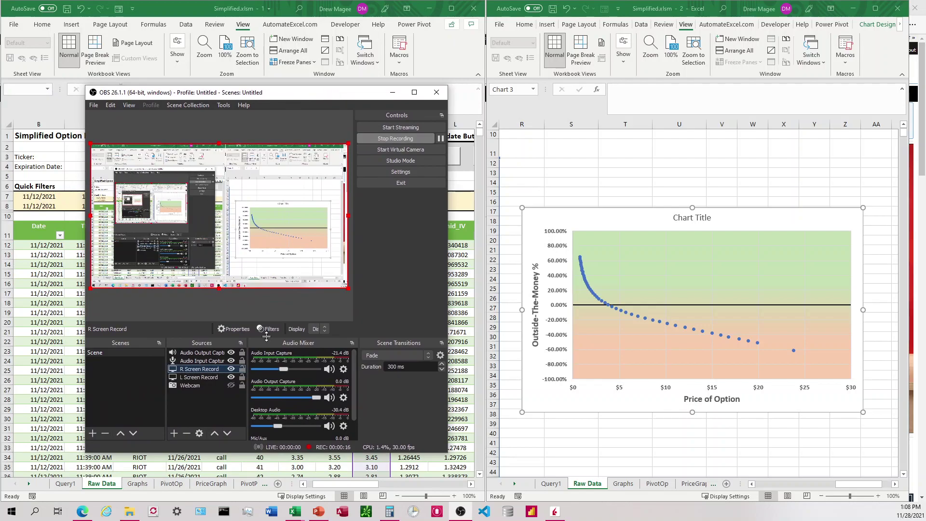
left_click(198, 377)
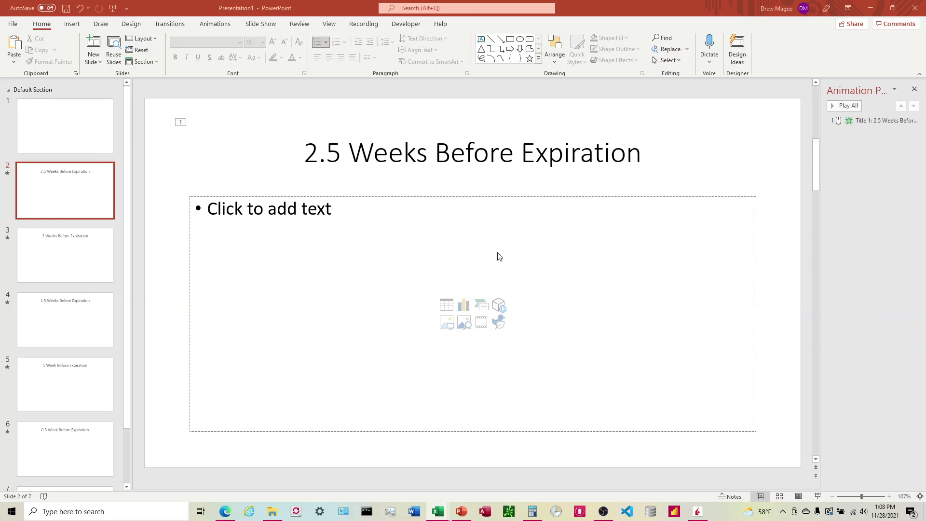
Paste the copied Outside-The-Money % chart into slide 2's body placeholder as a picture
left_click(295, 259)
right_click(296, 260)
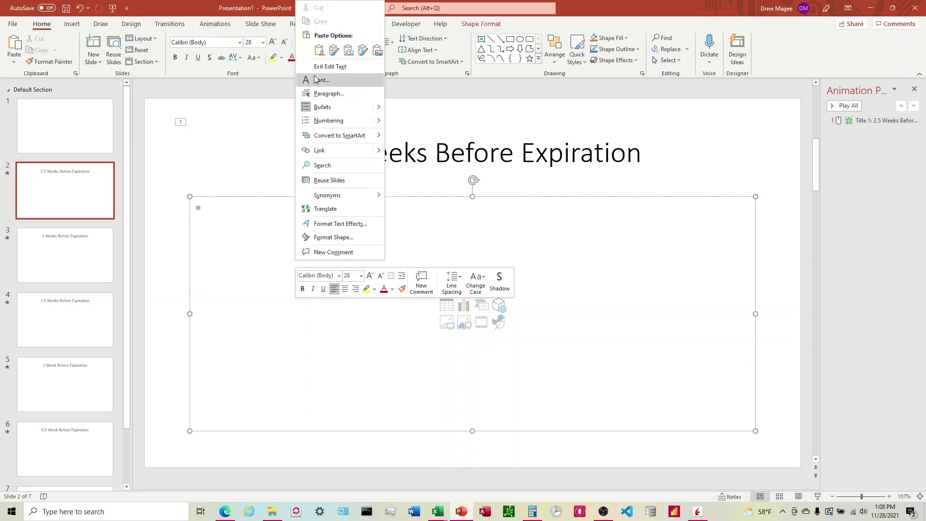
left_click(319, 52)
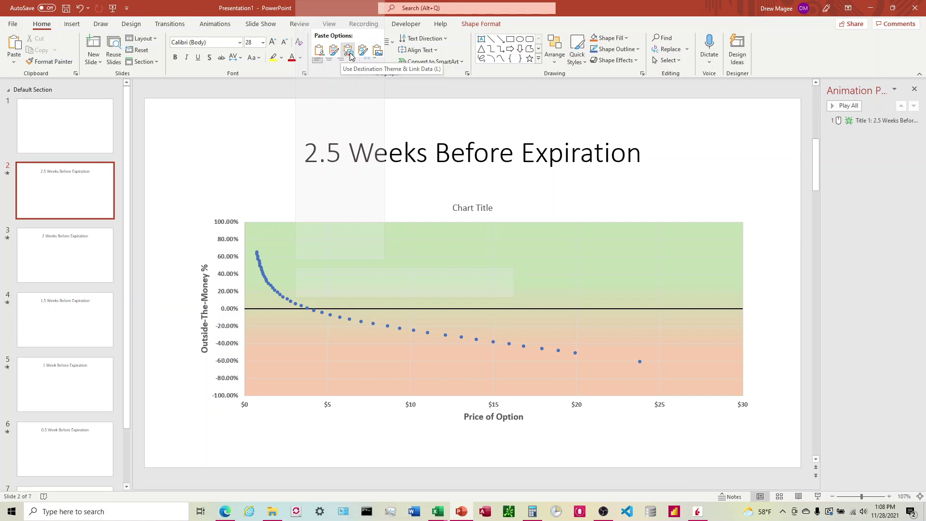
left_click(378, 51)
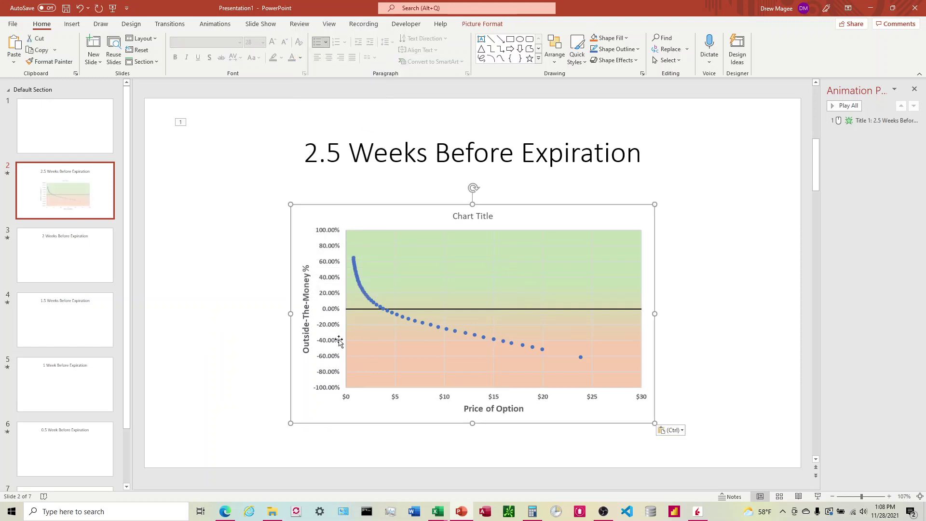
left_click_drag(273, 313, 231, 316)
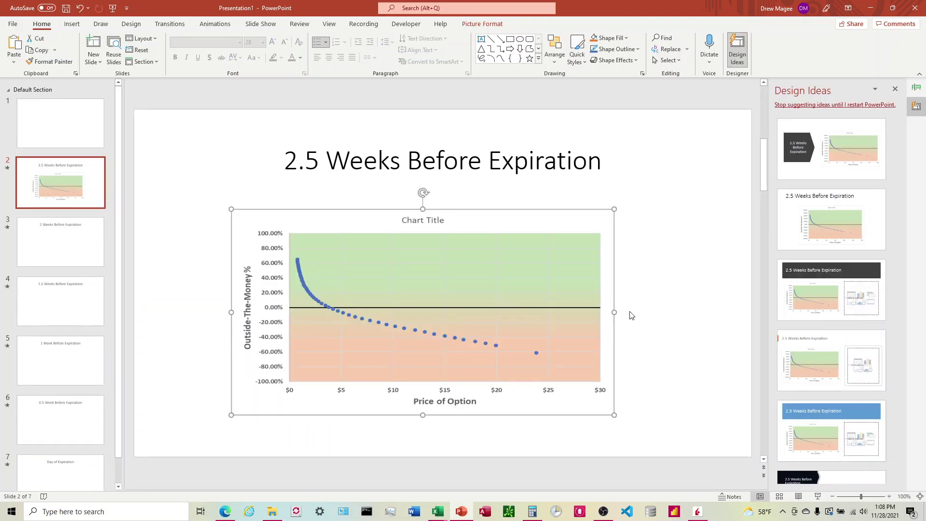
left_click_drag(613, 312, 674, 312)
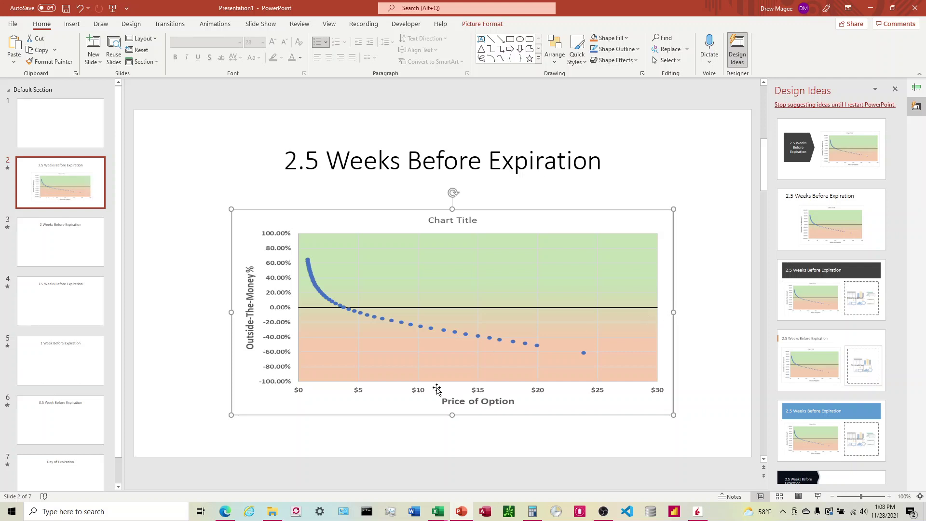
left_click(80, 8)
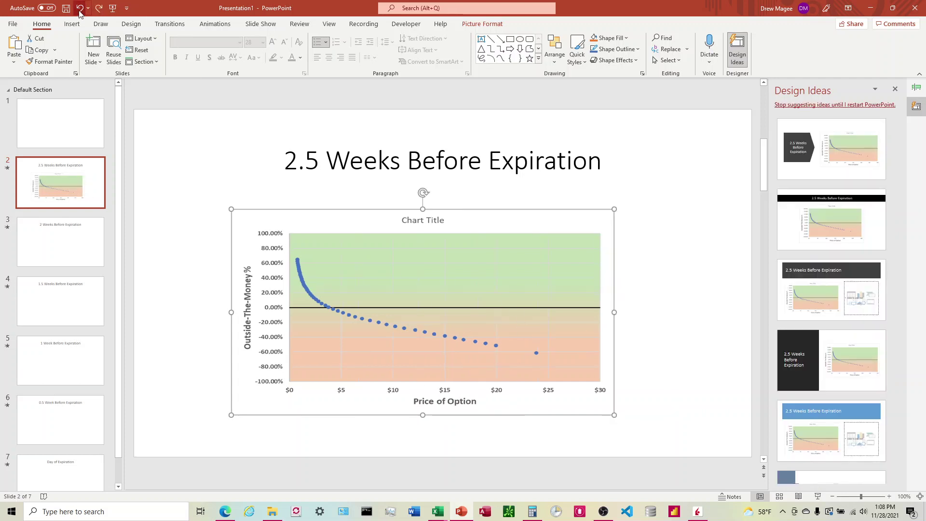
left_click(79, 11)
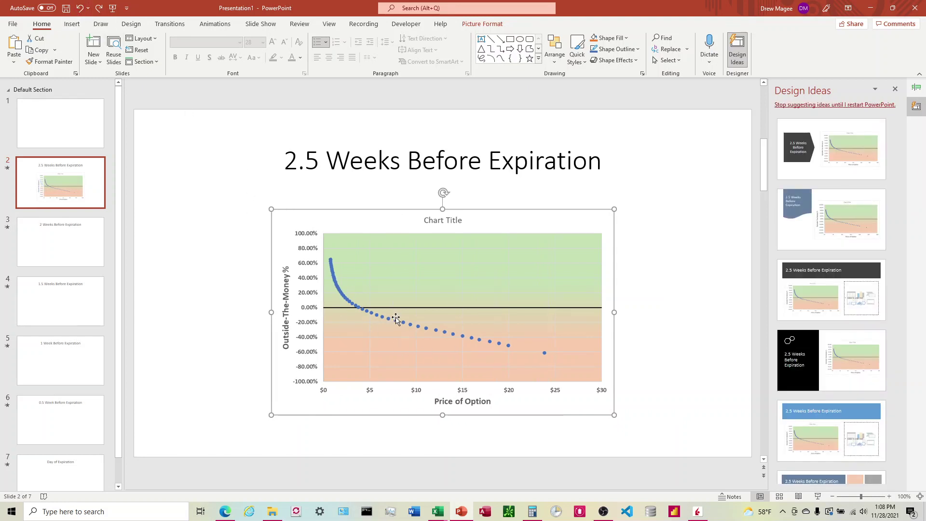
left_click(79, 7)
Paste the chart into the empty placeholder as an editable chart, using Destination Theme & Embed Workbook
left_click(305, 238)
right_click(306, 239)
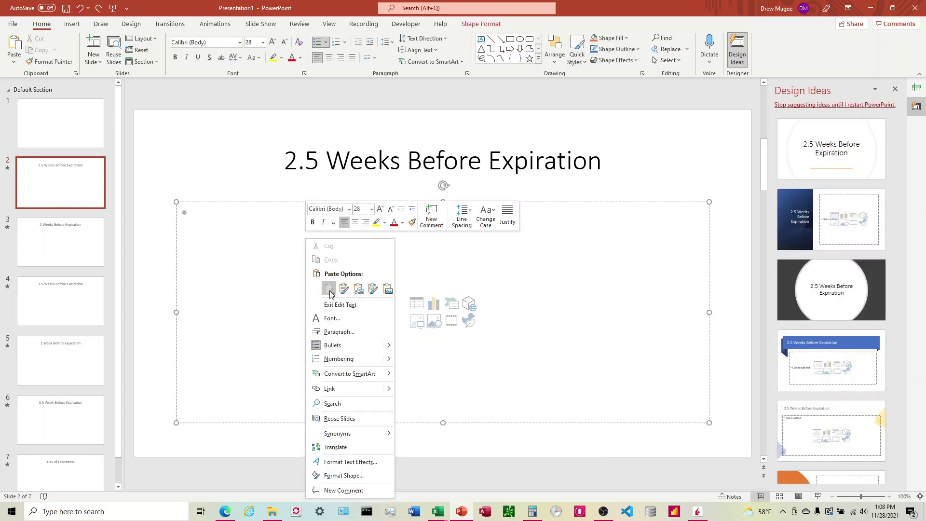
left_click(329, 288)
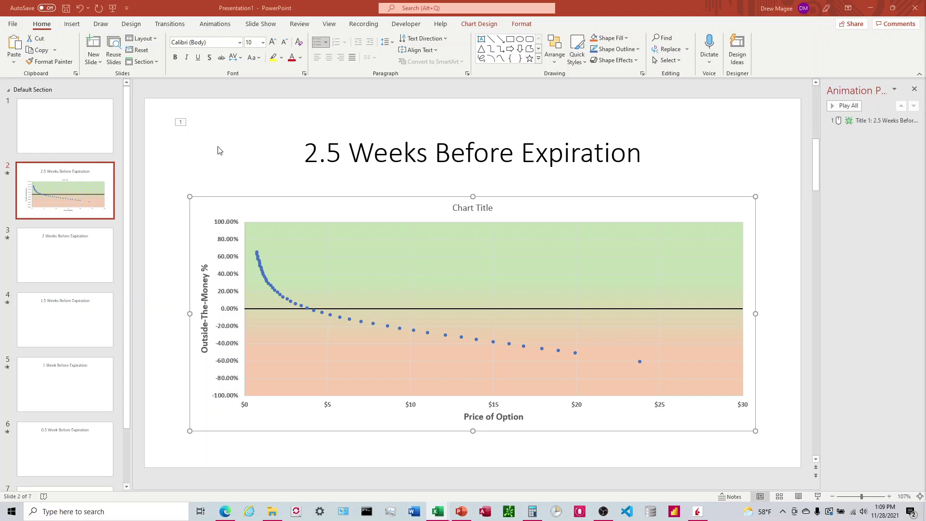
left_click(13, 23)
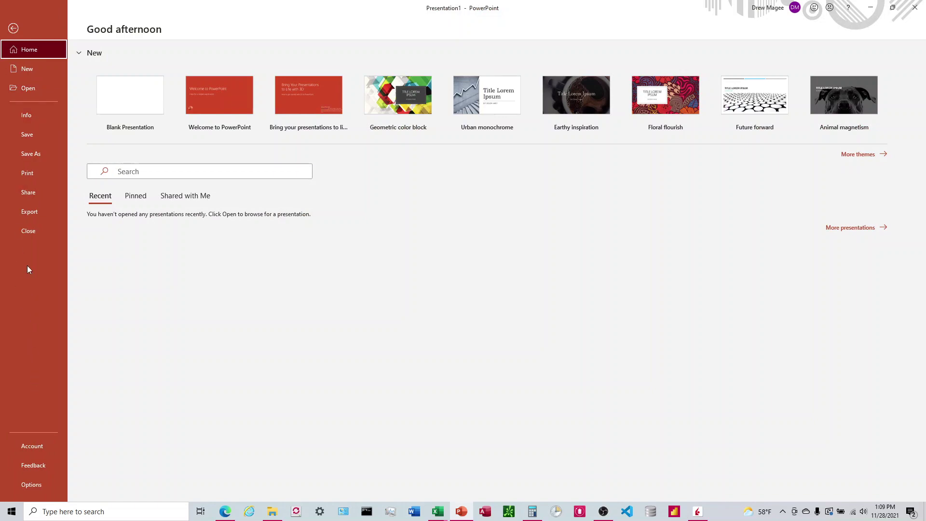
In Options > Customize Ribbon, list All Commands and select Edit Links to Files
left_click(30, 485)
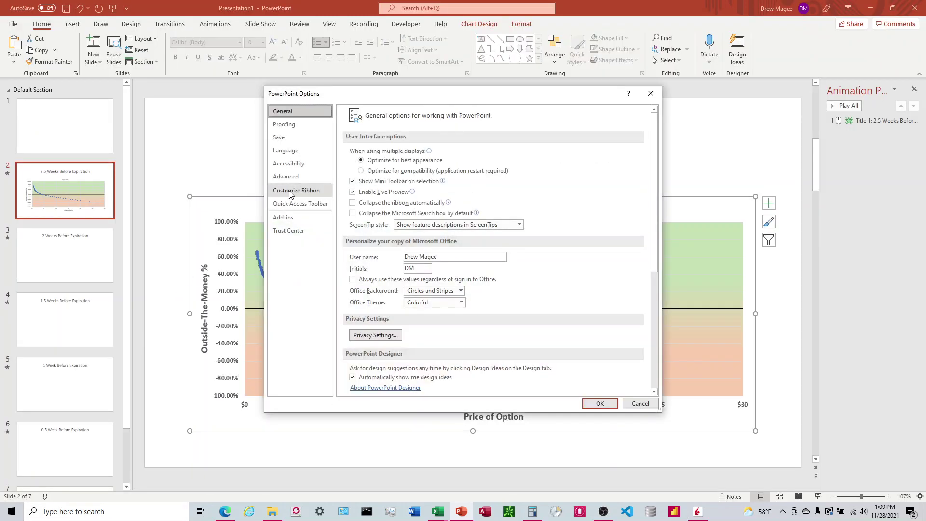
left_click(291, 193)
left_click(458, 141)
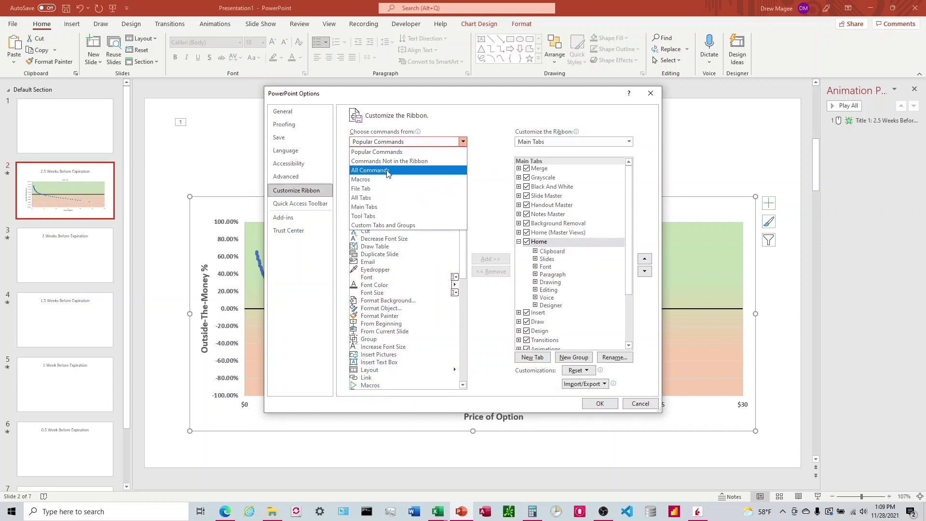
left_click(387, 171)
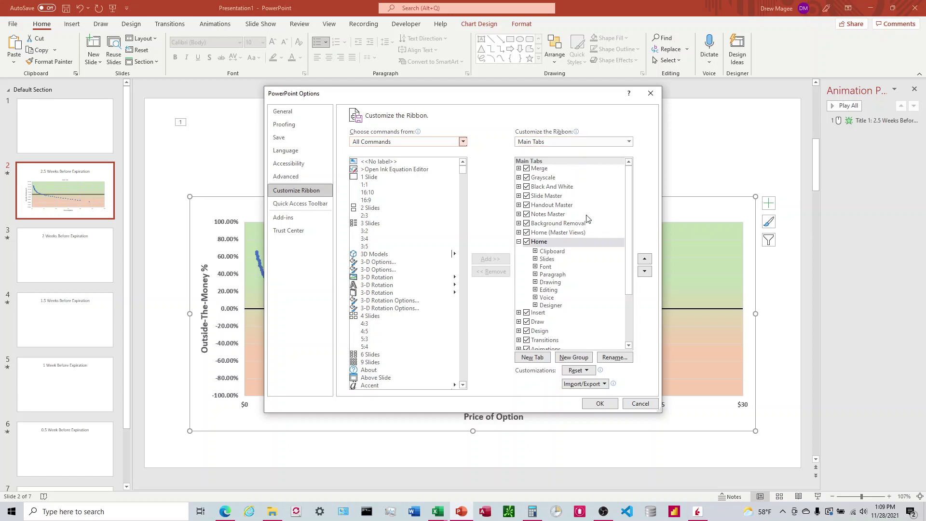
left_click_drag(463, 170, 473, 234)
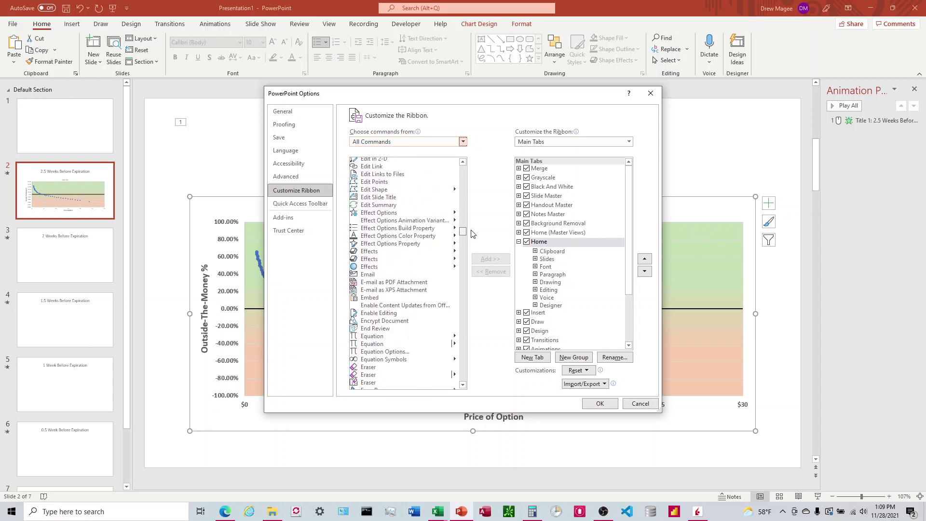
scroll(391, 224, "up", 2)
left_click(392, 221)
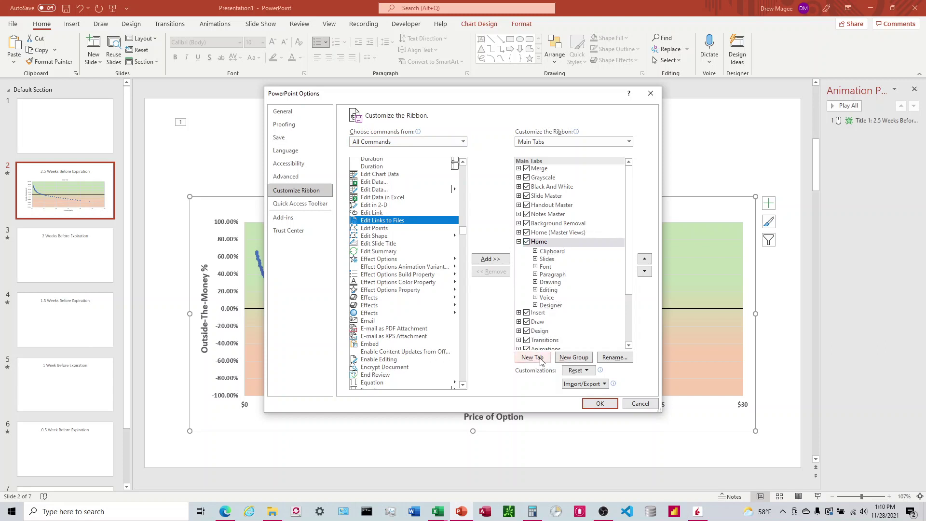
Create a stray new custom ribbon tab under Home, then delete it
left_click(550, 306)
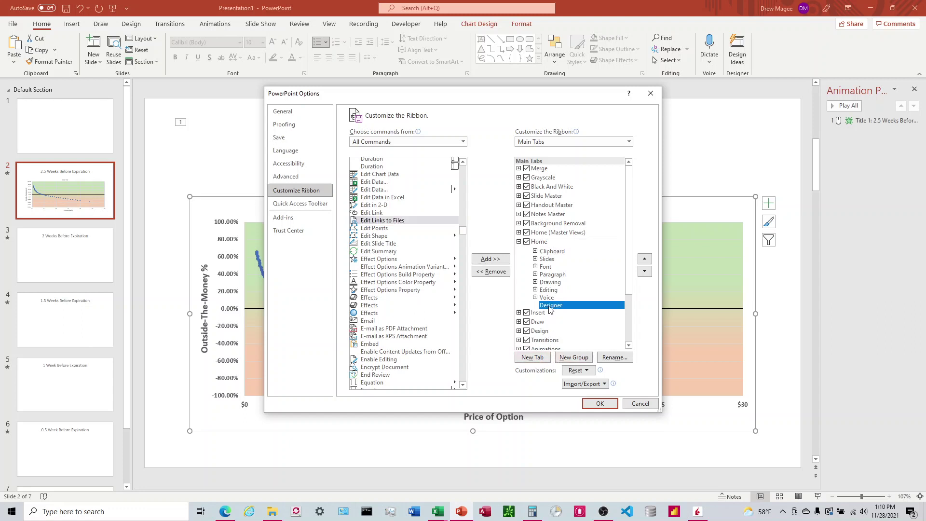
left_click(533, 358)
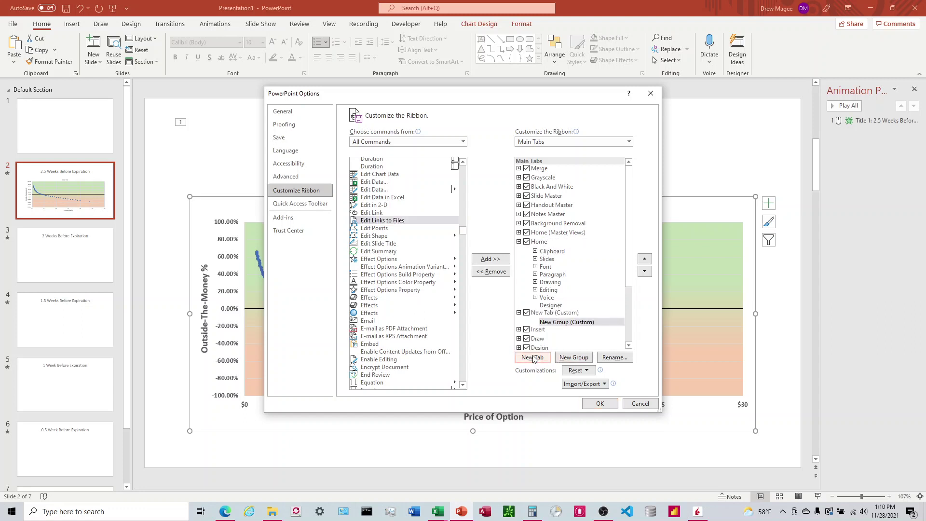
left_click(519, 314)
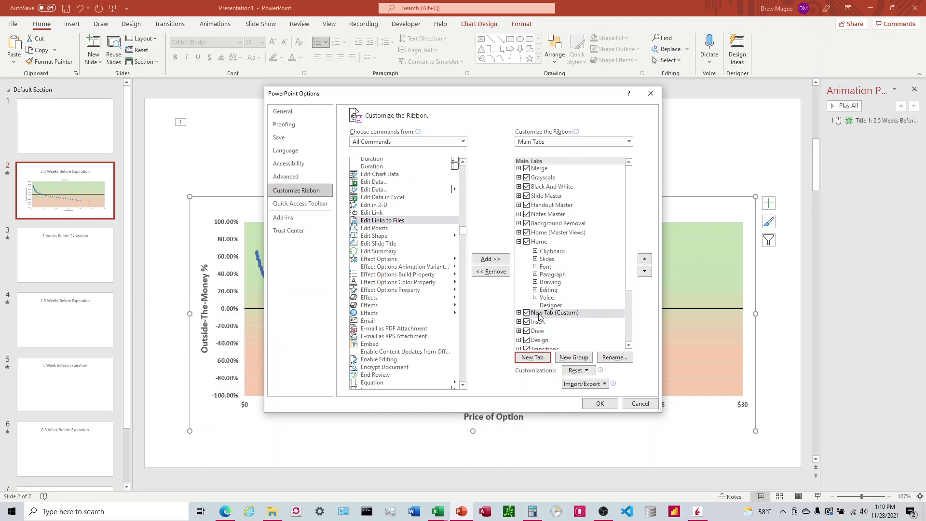
right_click(539, 313)
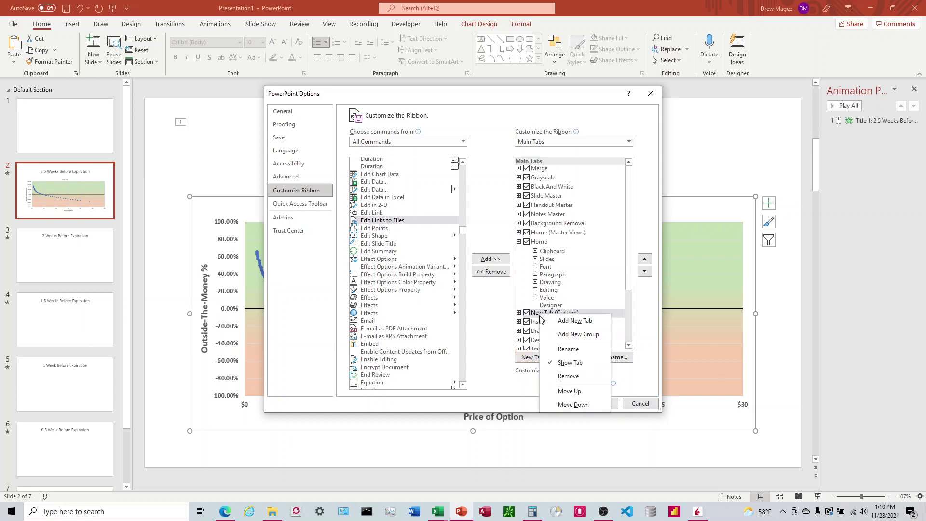
left_click(572, 377)
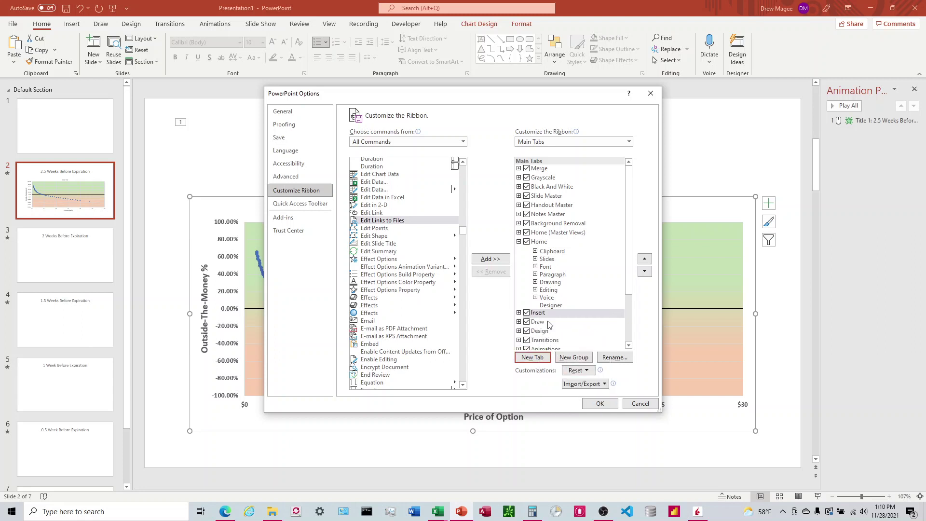
Add Edit Links to Files to a new custom group under Home and confirm with OK
left_click(539, 241)
left_click(573, 357)
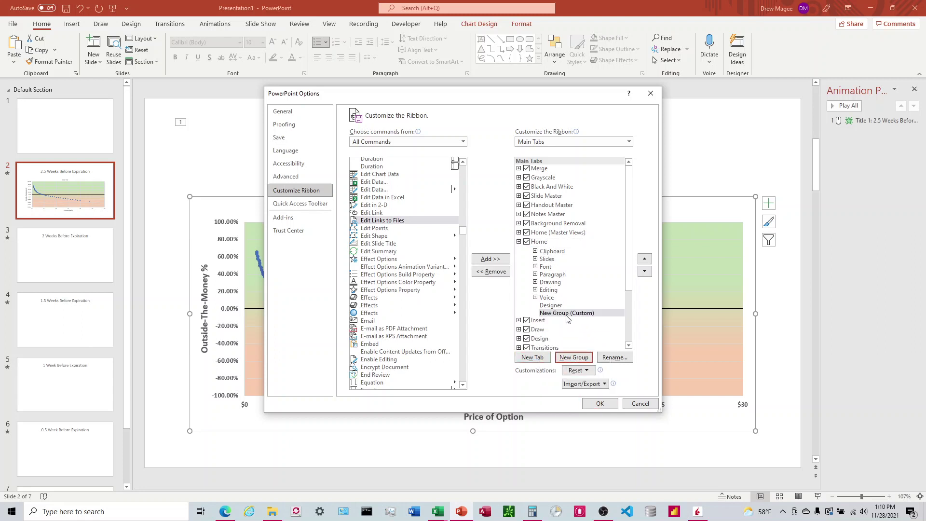
left_click(390, 221)
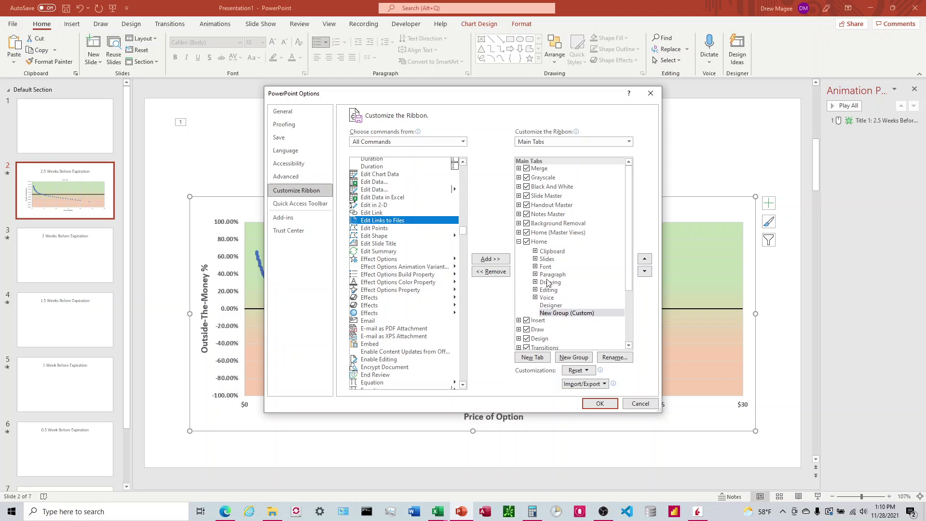
left_click(490, 259)
left_click(597, 404)
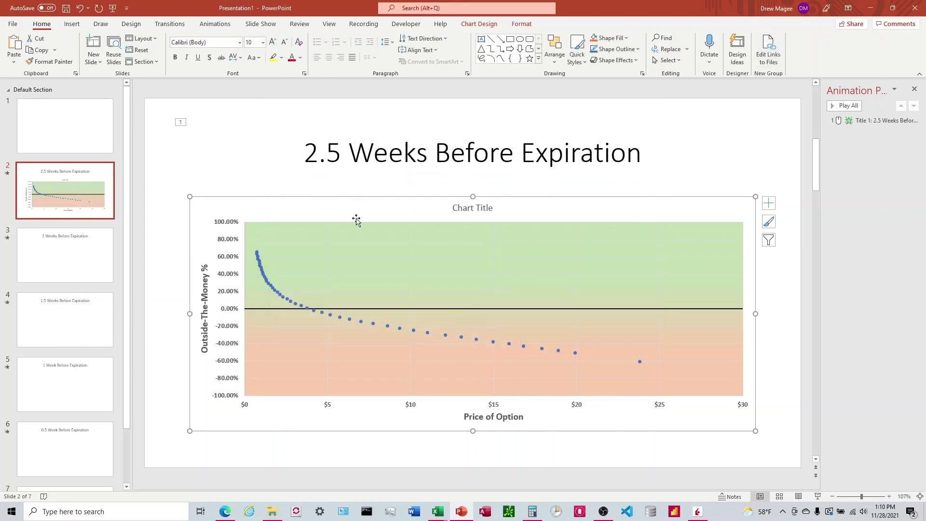
Break the Simplified.xlsm chart link via the new Edit Links to Files button, then close the dialog
left_click(768, 58)
left_click(451, 221)
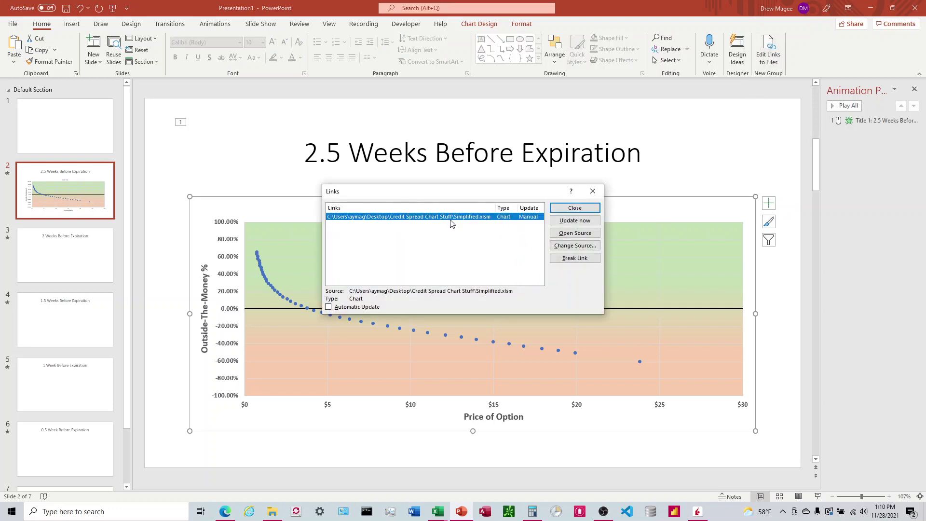
left_click(574, 258)
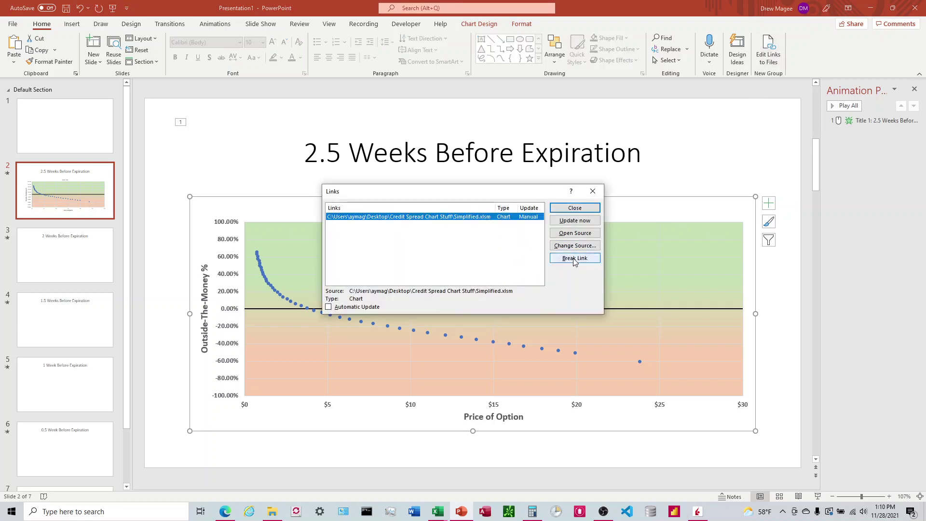
left_click(582, 210)
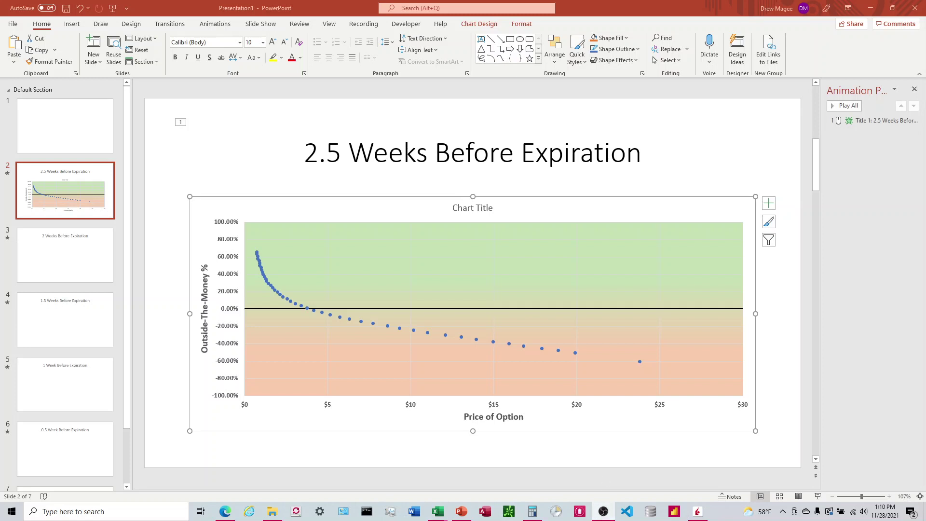
Refresh the workbook with Update Data on Raw Data, then return to PowerPoint to compare charts
key("alt+Tab")
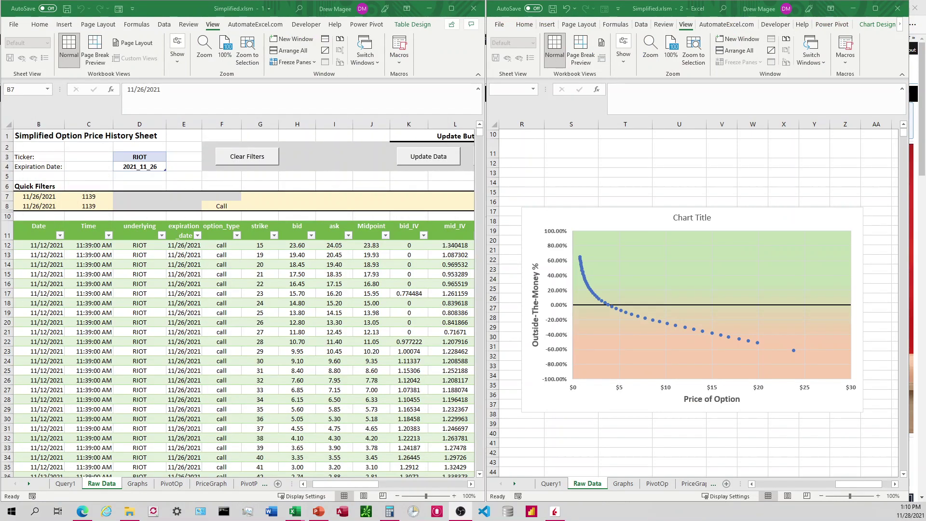
left_click(425, 157)
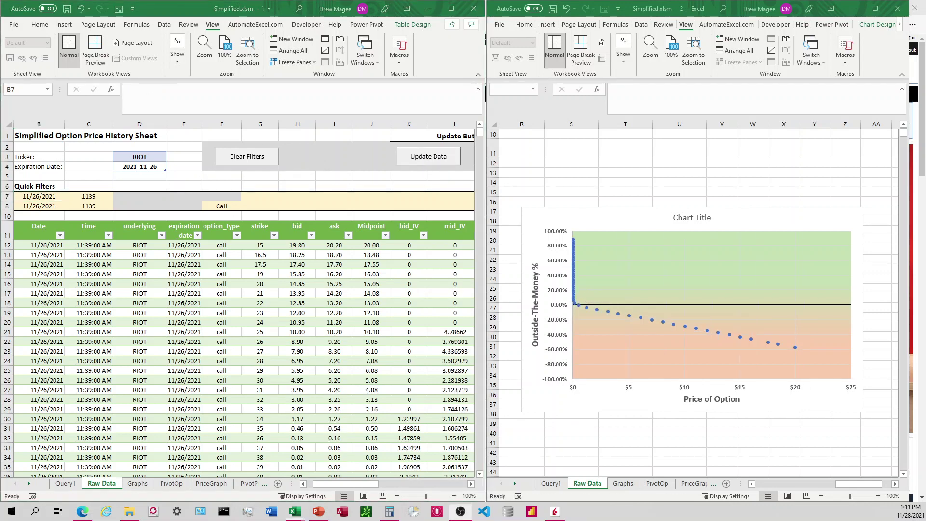
key("alt+Tab")
left_click(140, 381)
left_click(172, 373)
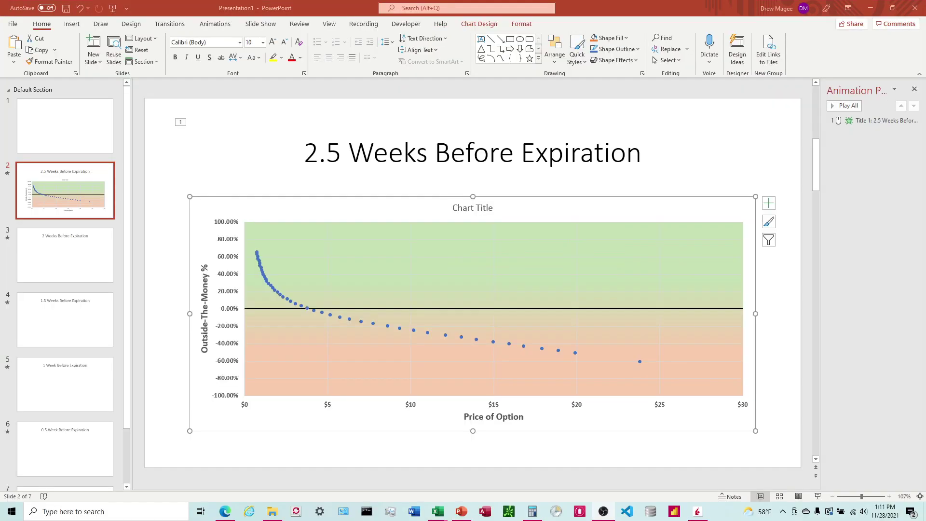